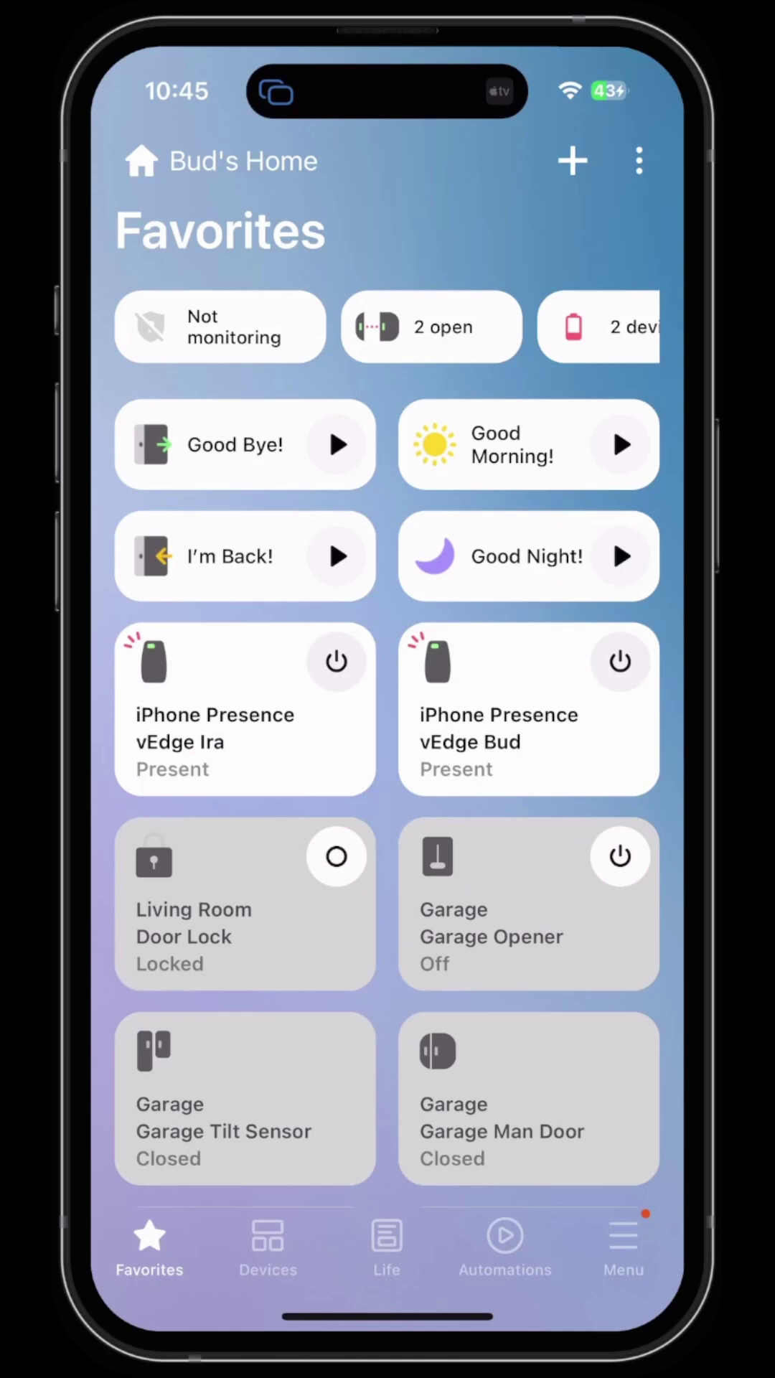
# - Show the Family Room devices and bring up the add menu
pyautogui.click(269, 1249)
pyautogui.scroll(3, 387, 647)
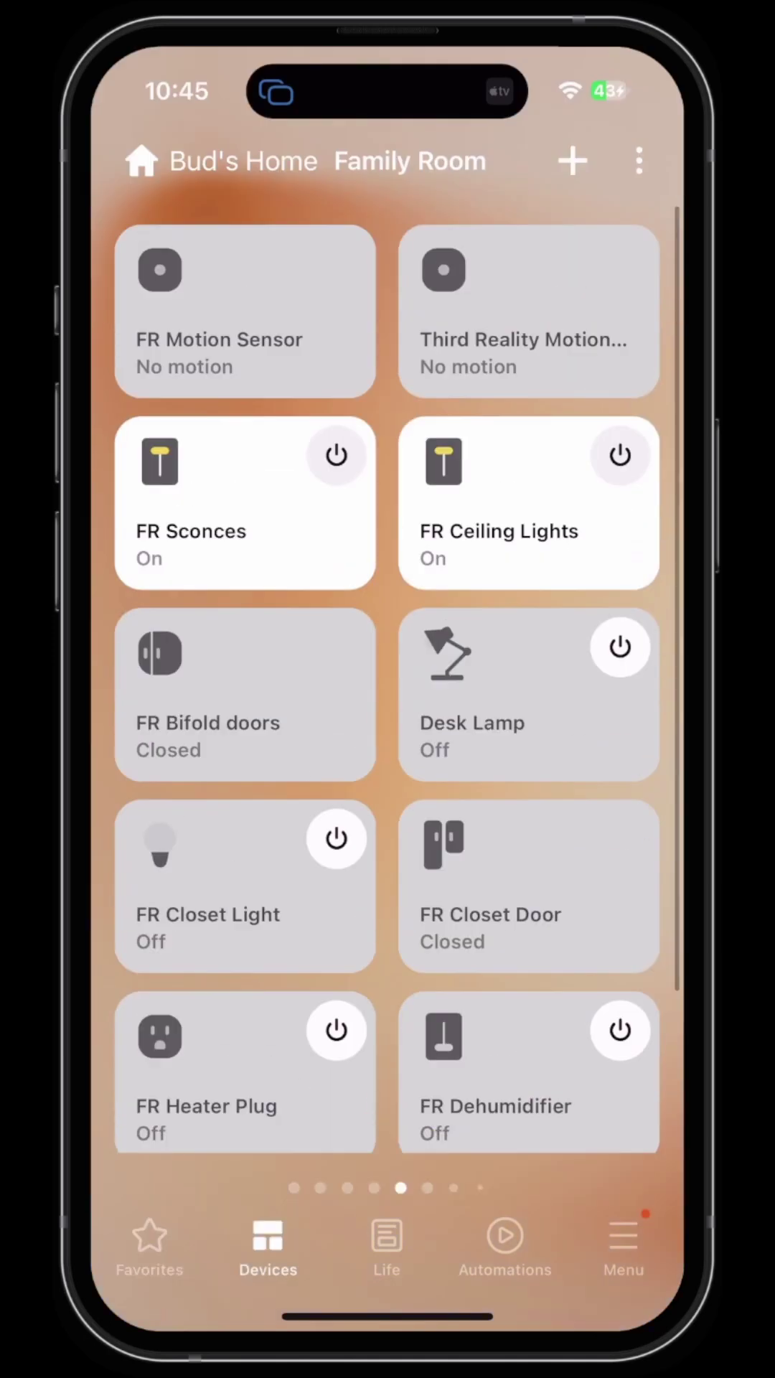
pyautogui.click(573, 160)
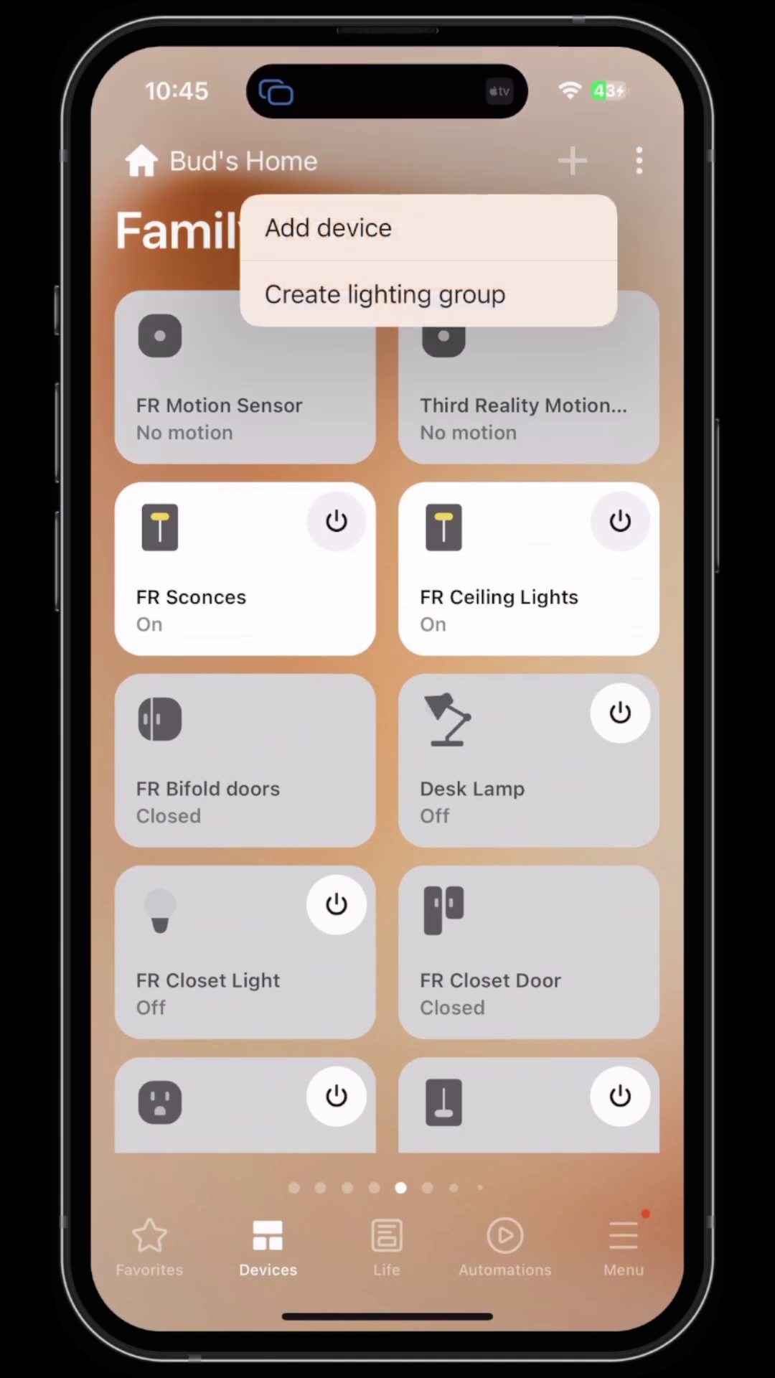
# - Save a 'Test' lighting group with Desk Lamp, FR Ceiling Lights and FR Sconces
pyautogui.click(384, 294)
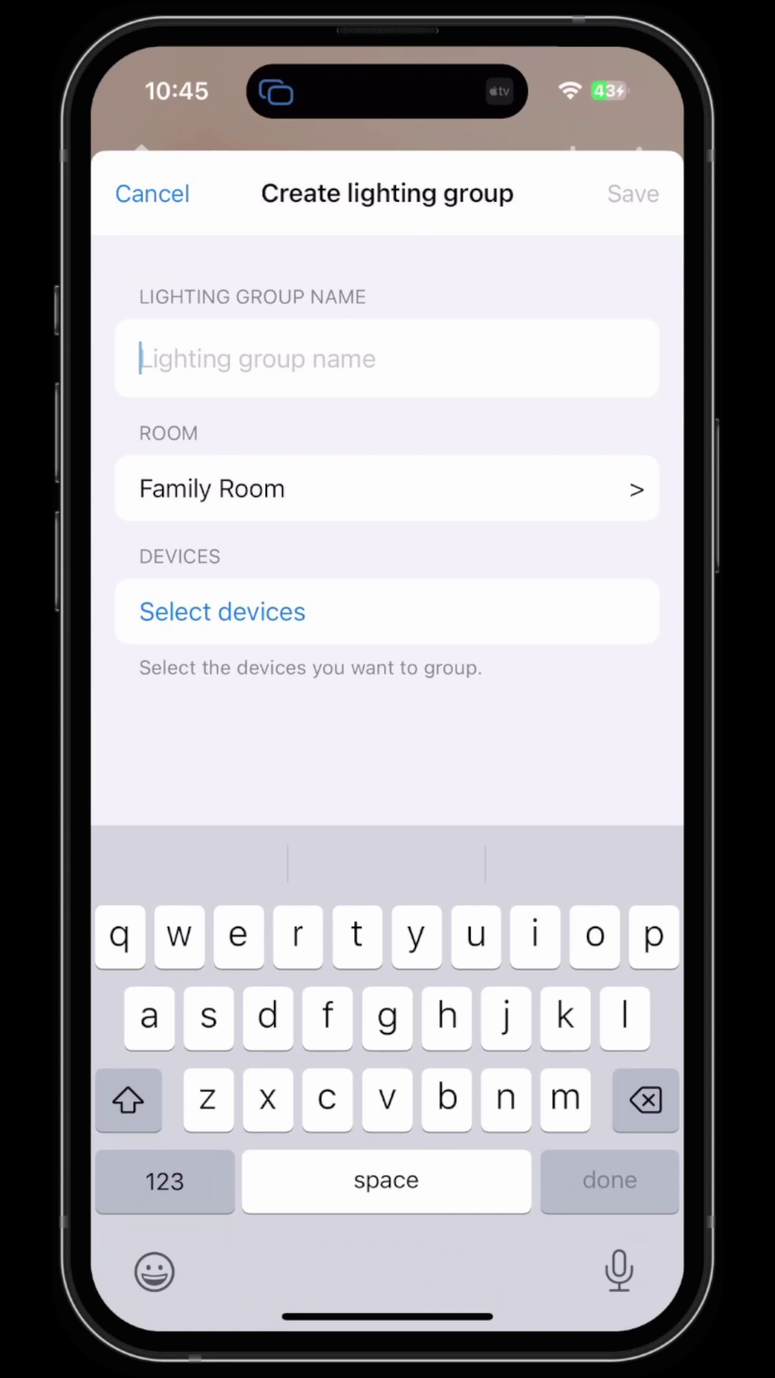
pyautogui.write('Test')
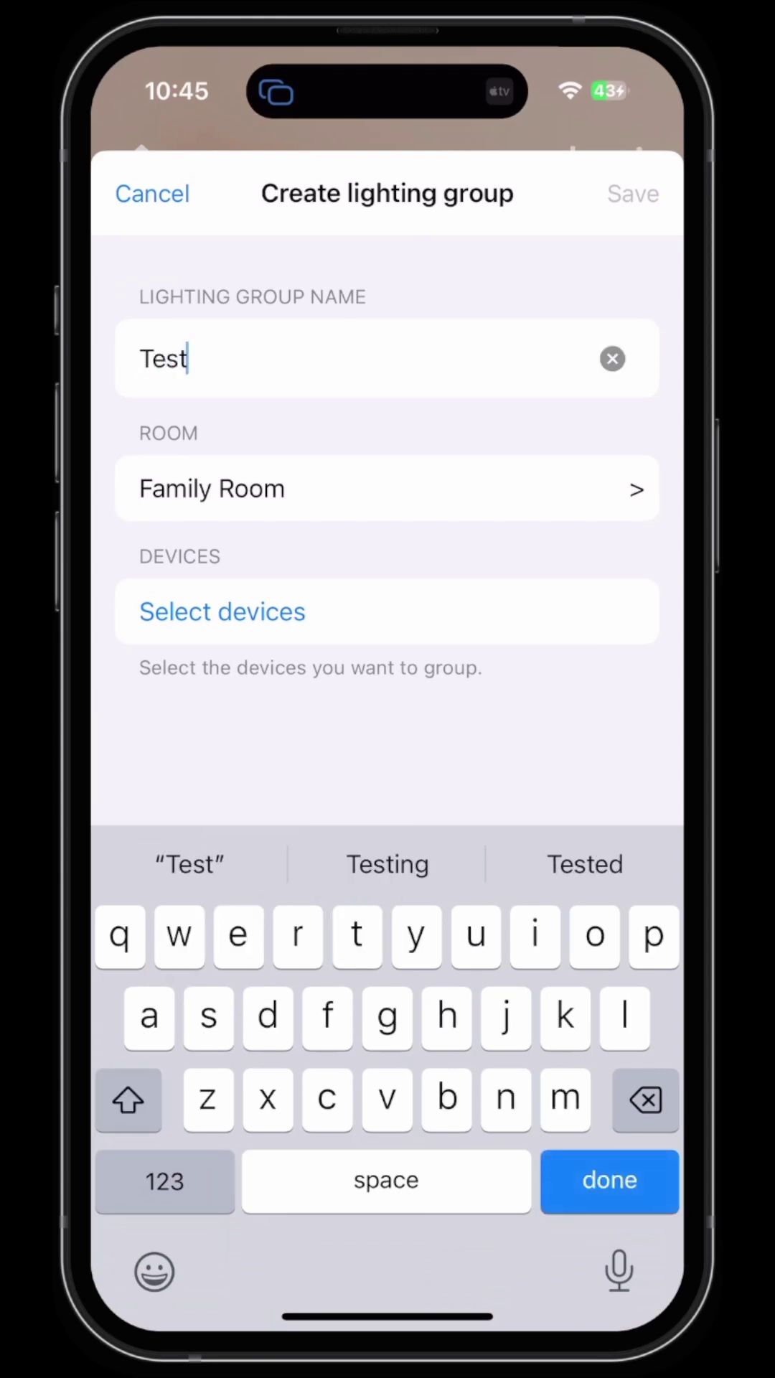
pyautogui.click(222, 611)
pyautogui.scroll(-5, 388, 753)
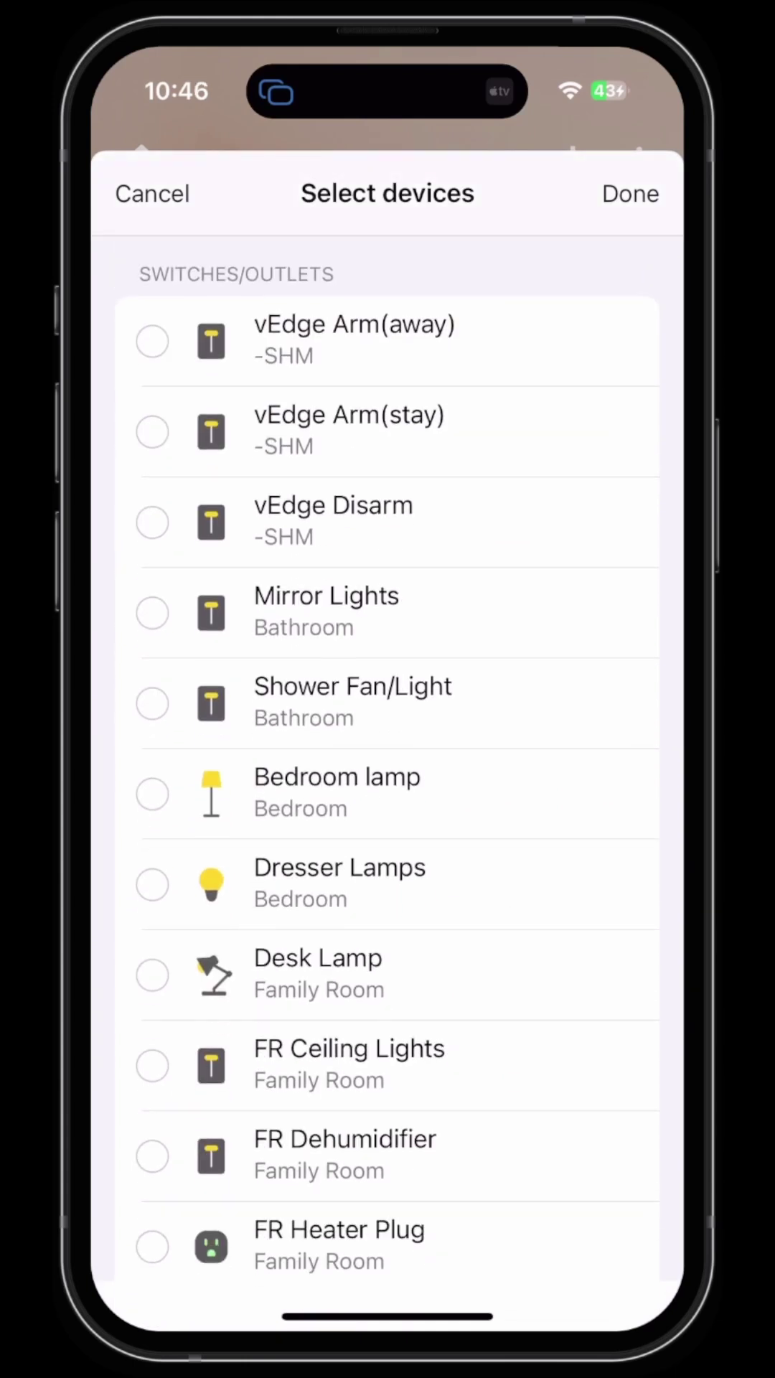
pyautogui.click(323, 974)
pyautogui.click(152, 1065)
pyautogui.scroll(-2, 388, 754)
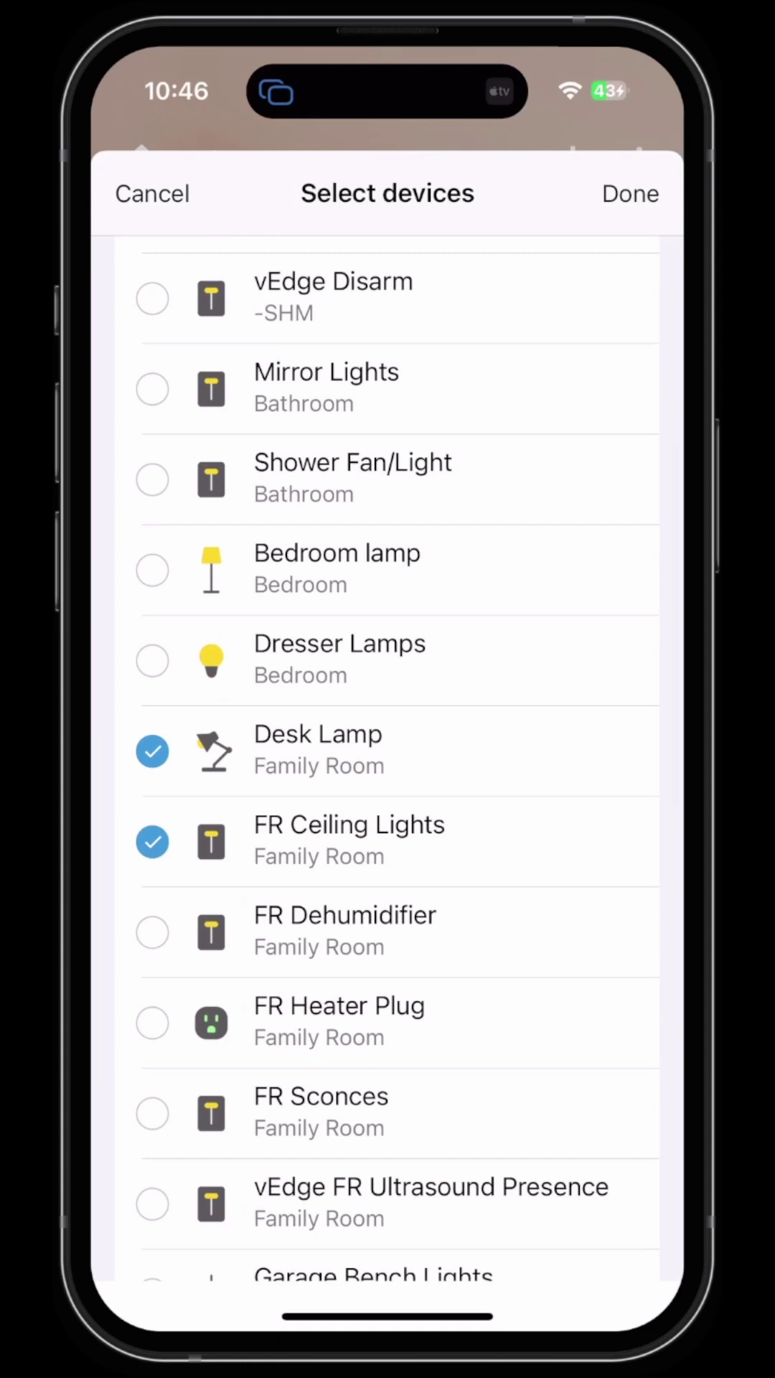
pyautogui.click(153, 1112)
pyautogui.click(632, 192)
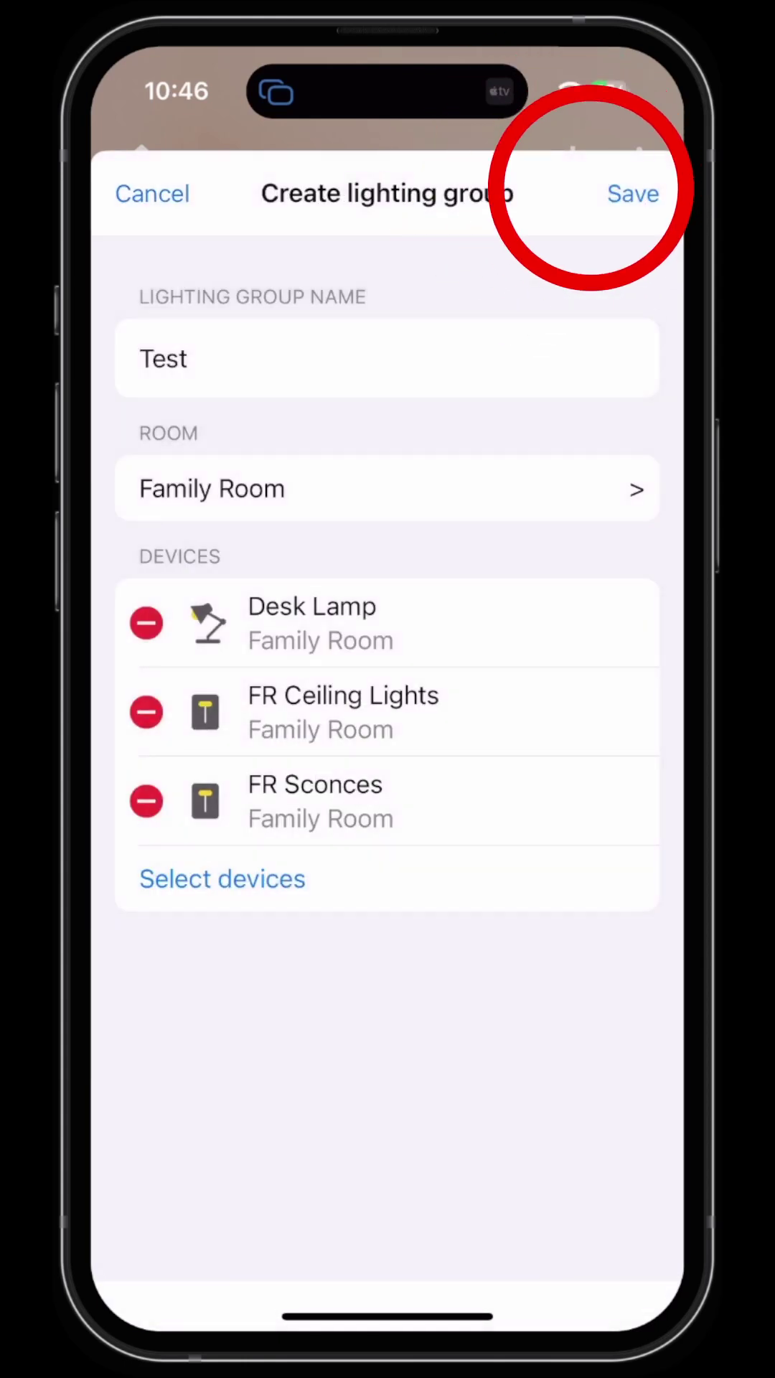
pyautogui.click(633, 193)
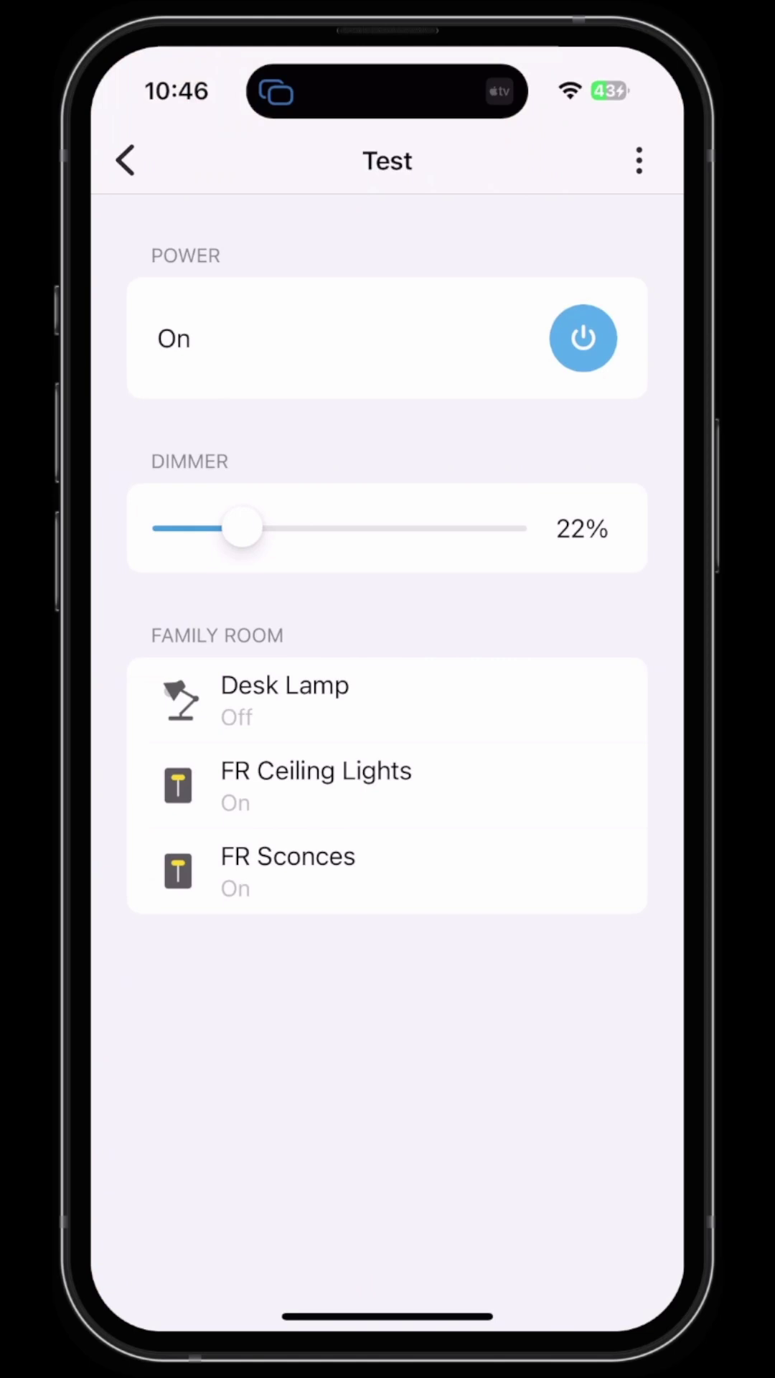
pyautogui.click(125, 160)
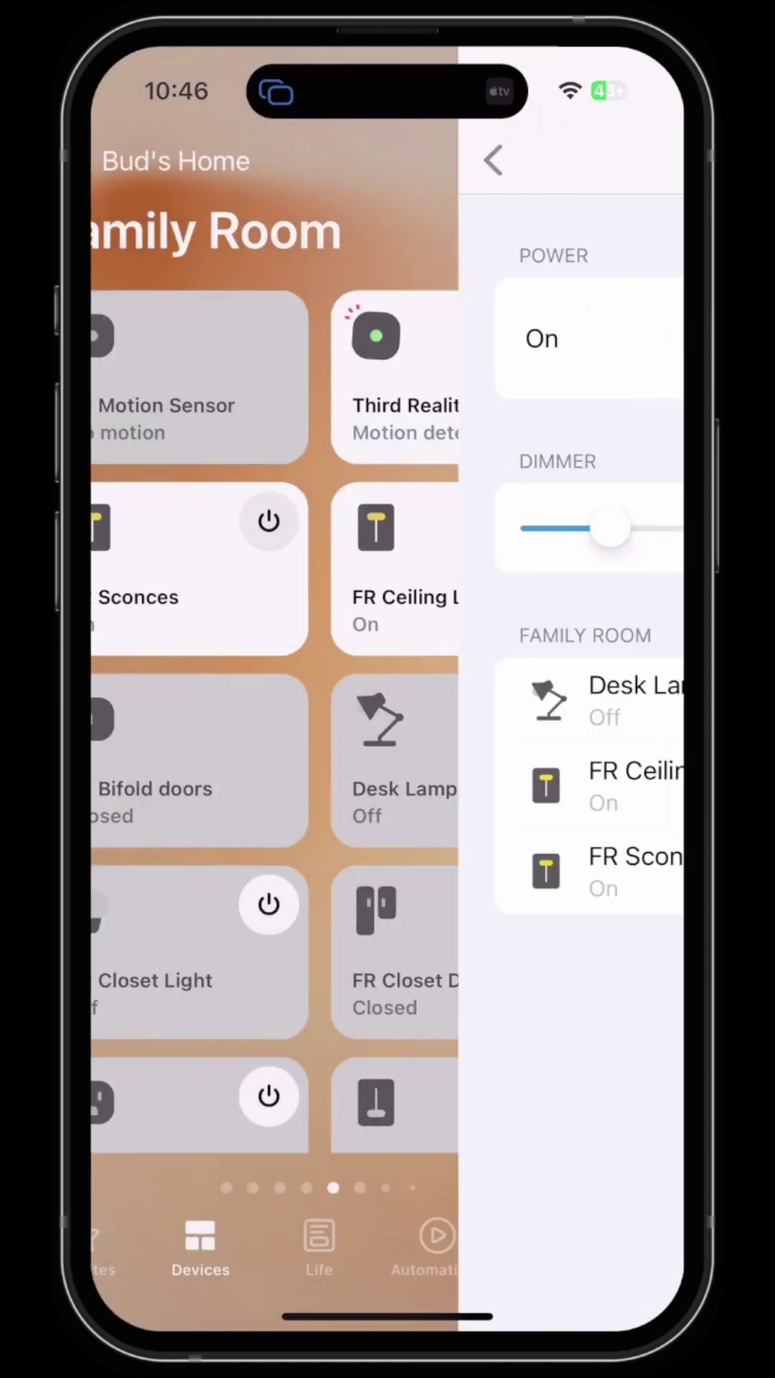
pyautogui.scroll(-3, 387, 647)
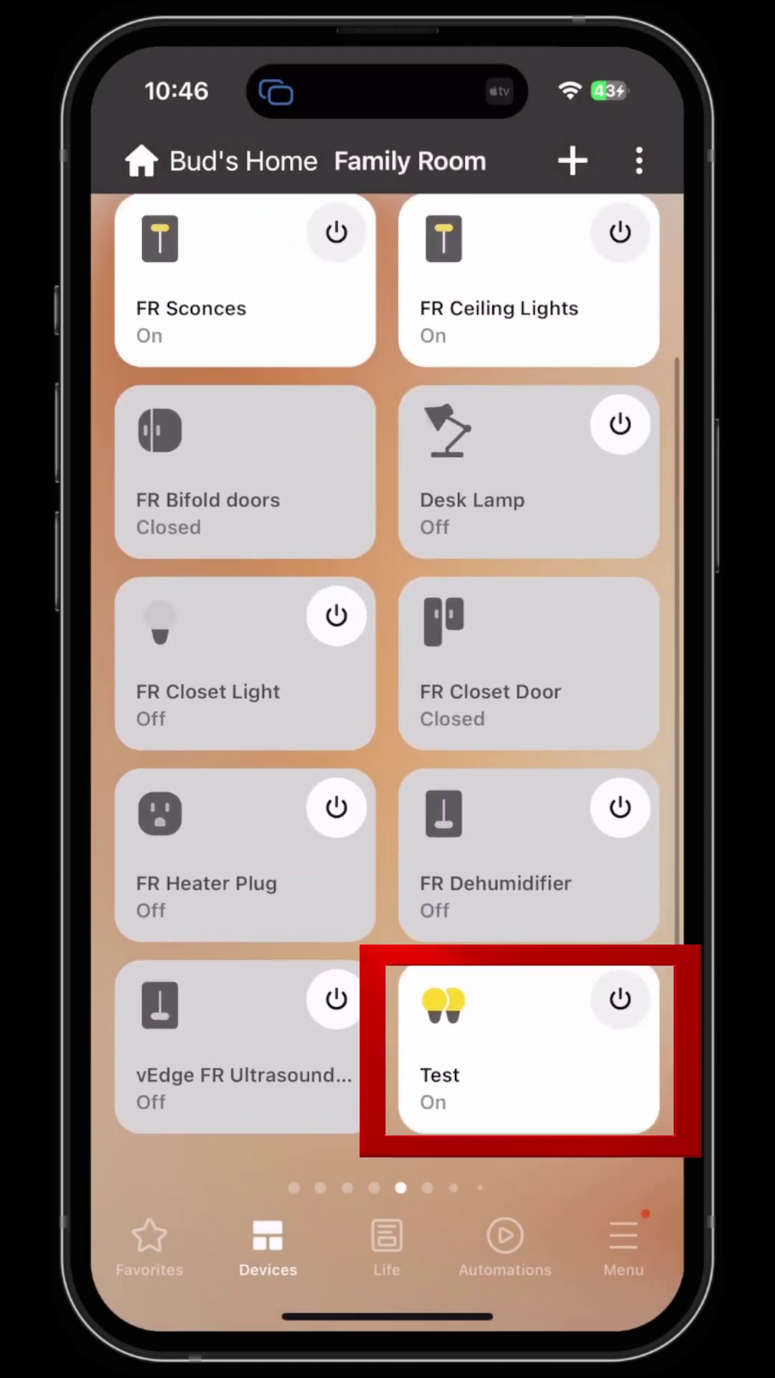
# - Open the Test group's controls, check FR Ceiling Lights, then show the group's edit/delete options
pyautogui.click(529, 1034)
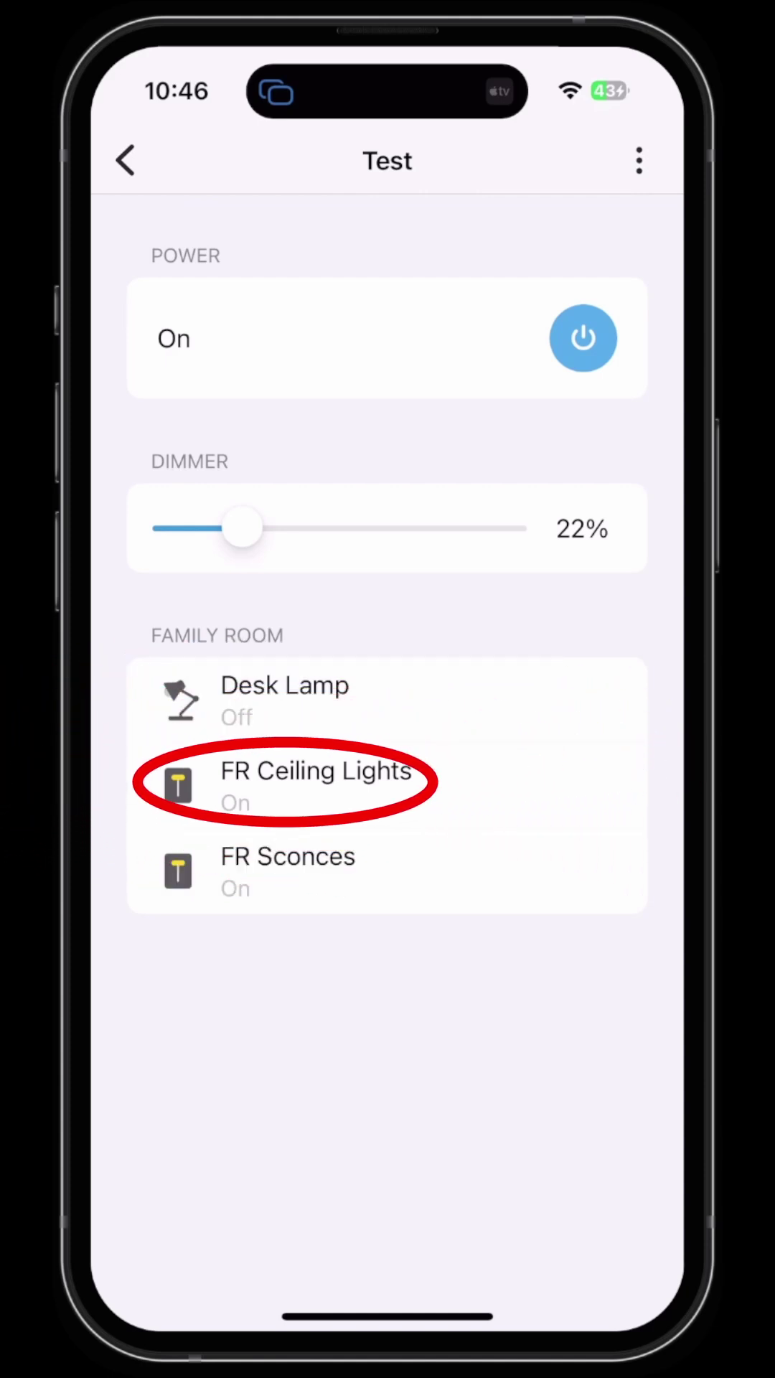
pyautogui.click(316, 786)
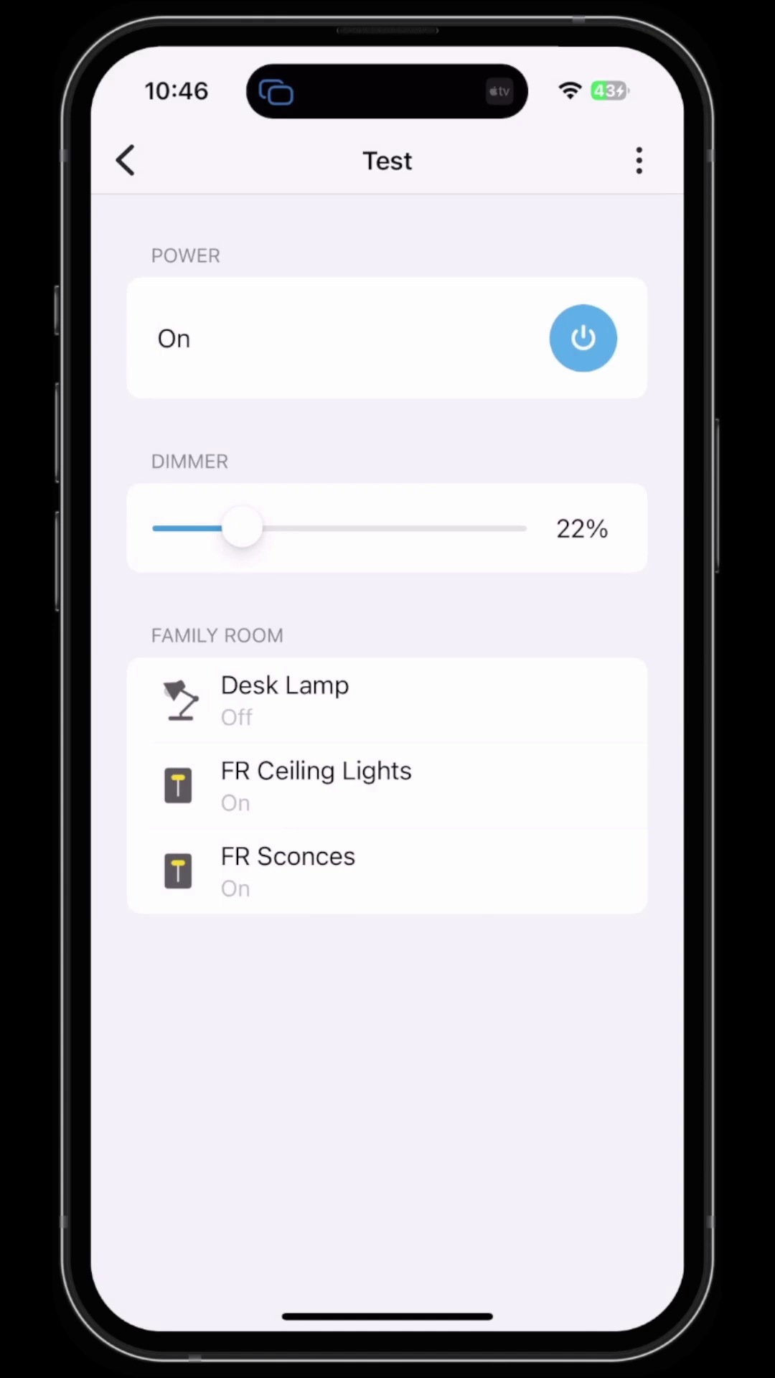
pyautogui.click(638, 161)
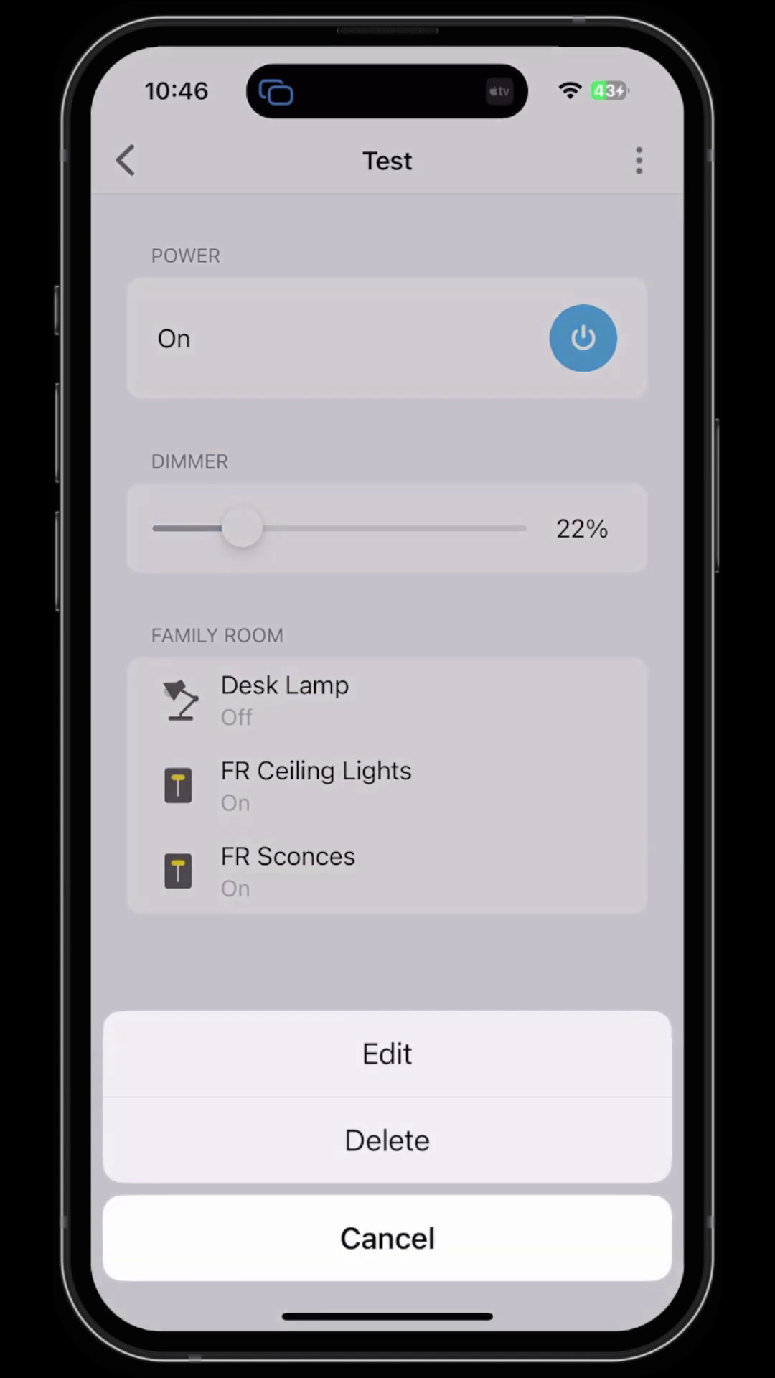